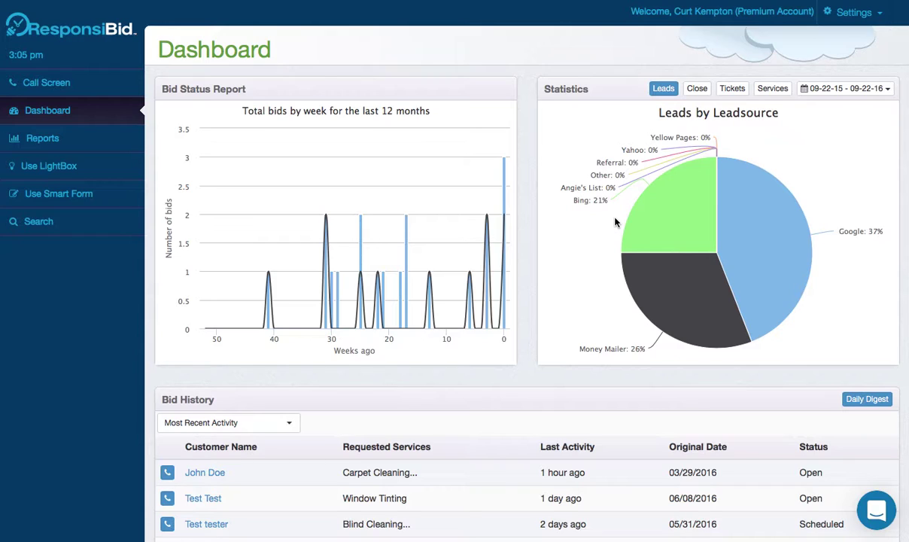
Step: Start a Smart Form bid with Roof Cleaning as the selected service
{"action": "left_click", "coordinate": [67, 197]}
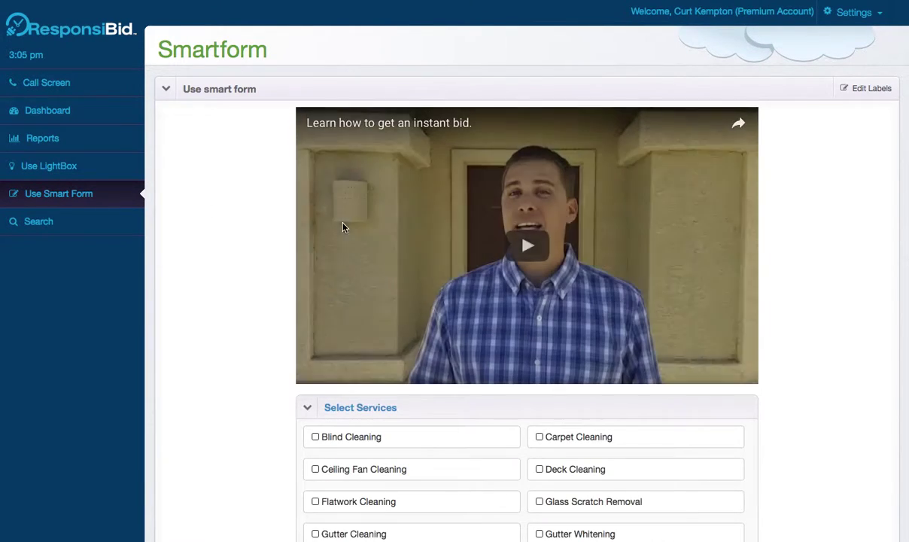
{"action": "scroll", "coordinate": [470, 318], "scroll_direction": "down", "scroll_amount": 4}
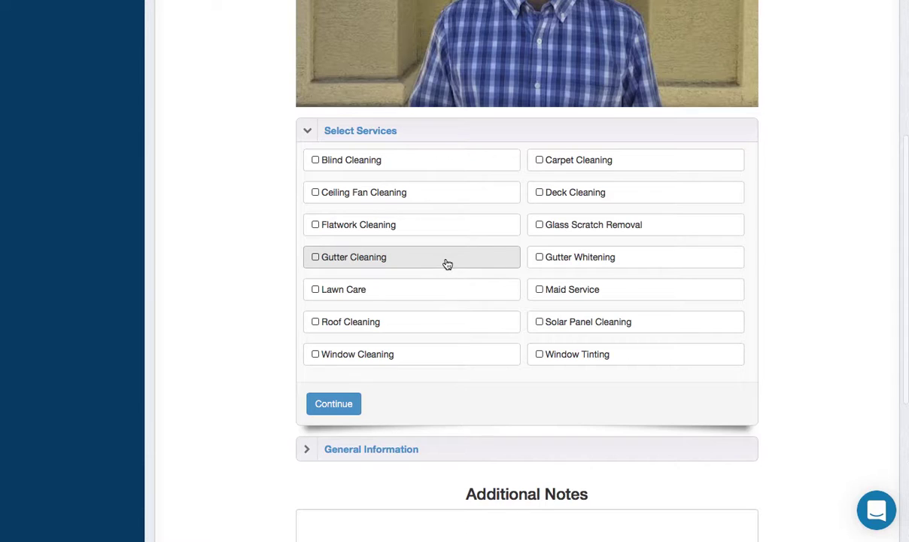
{"action": "left_click", "coordinate": [435, 320]}
{"action": "scroll", "coordinate": [470, 403], "scroll_direction": "down", "scroll_amount": 2}
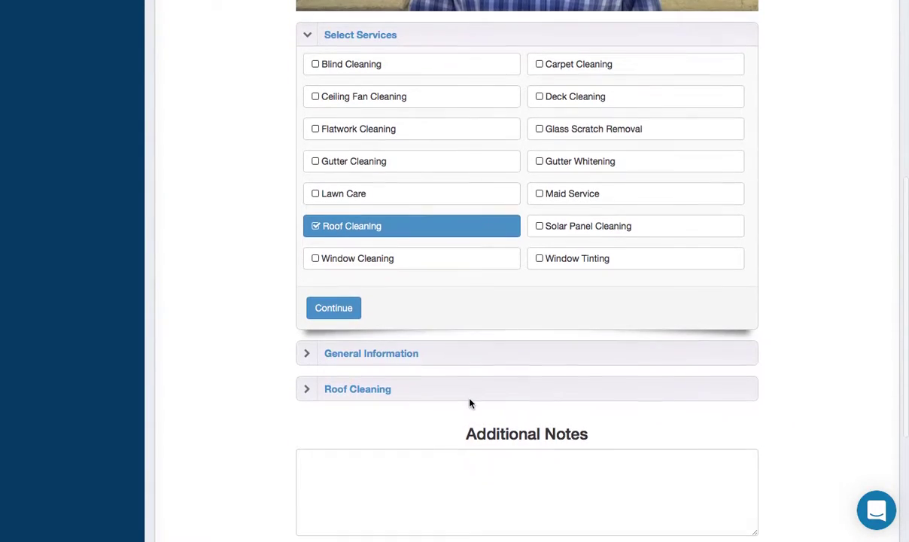
Step: Expand General Information and examine the floors, basement and house size questions requested for Roof Cleaning
{"action": "left_click", "coordinate": [465, 350]}
{"action": "scroll", "coordinate": [466, 347], "scroll_direction": "down", "scroll_amount": 2}
{"action": "scroll", "coordinate": [465, 347], "scroll_direction": "down", "scroll_amount": 2}
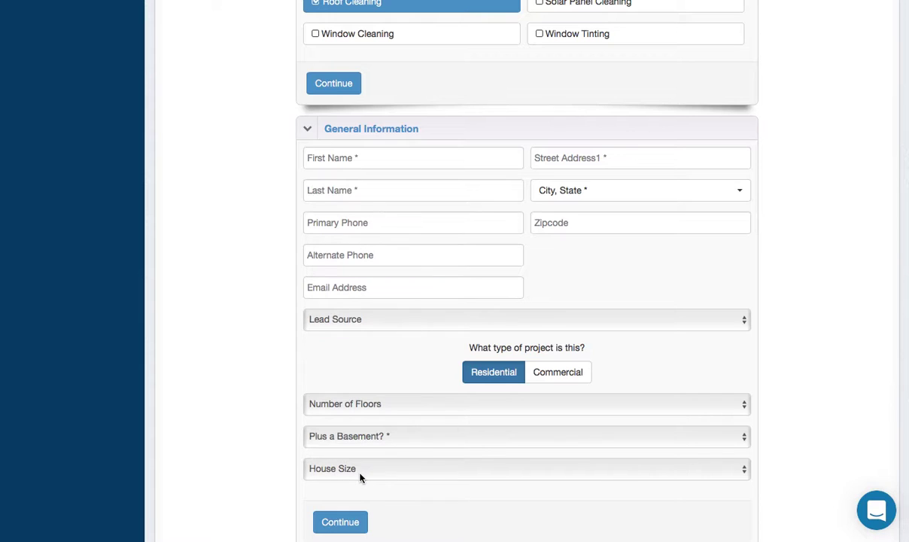
{"action": "scroll", "coordinate": [399, 477], "scroll_direction": "down", "scroll_amount": 2}
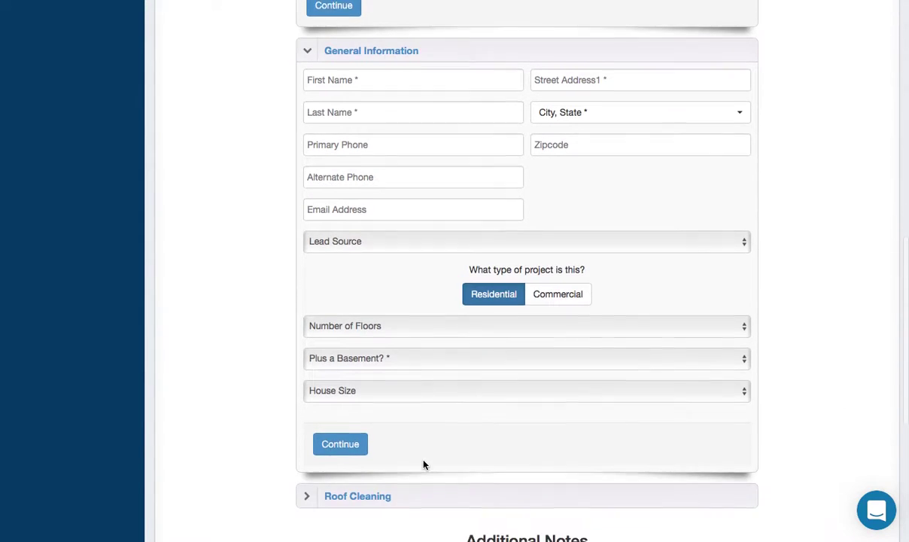
{"action": "scroll", "coordinate": [422, 482], "scroll_direction": "down", "scroll_amount": 3}
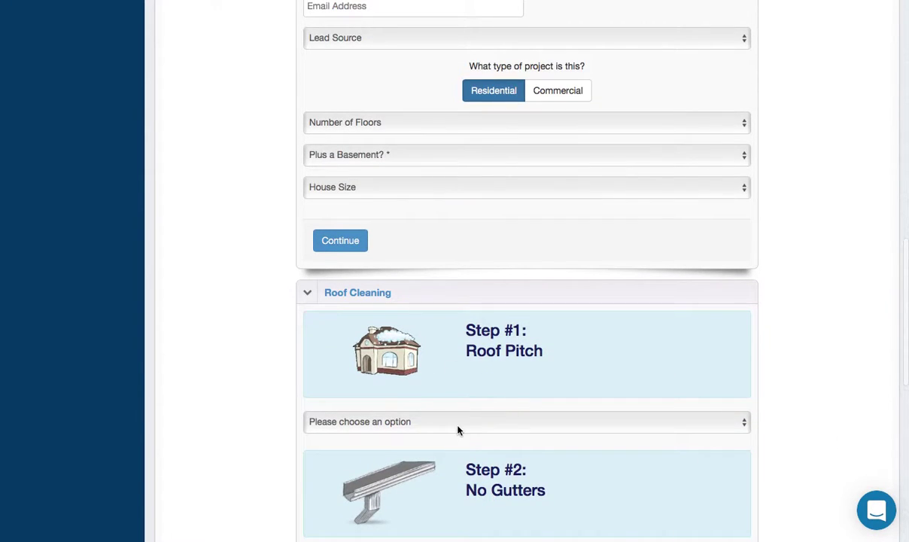
{"action": "scroll", "coordinate": [458, 430], "scroll_direction": "down", "scroll_amount": 3}
Step: Swap the selected service from Roof Cleaning to Lawn Care and check which General Information fields it requests
{"action": "scroll", "coordinate": [458, 430], "scroll_direction": "up", "scroll_amount": 6}
{"action": "scroll", "coordinate": [458, 430], "scroll_direction": "up", "scroll_amount": 3}
{"action": "left_click", "coordinate": [401, 195]}
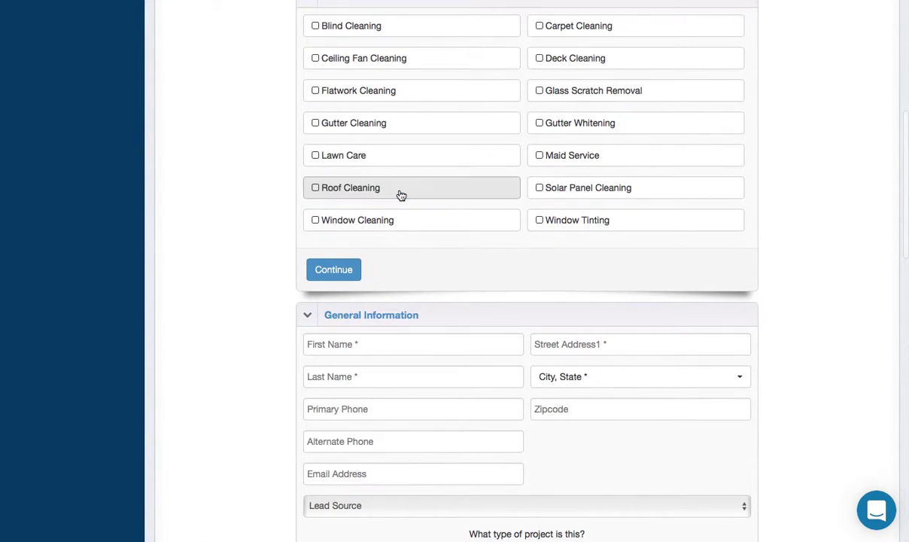
{"action": "left_click", "coordinate": [400, 158]}
{"action": "scroll", "coordinate": [480, 251], "scroll_direction": "down", "scroll_amount": 5}
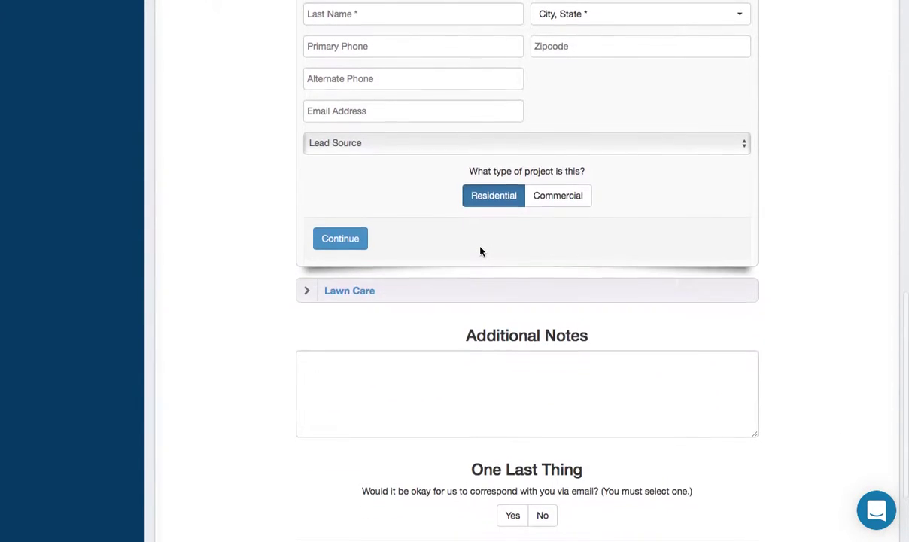
{"action": "scroll", "coordinate": [481, 252], "scroll_direction": "up", "scroll_amount": 1}
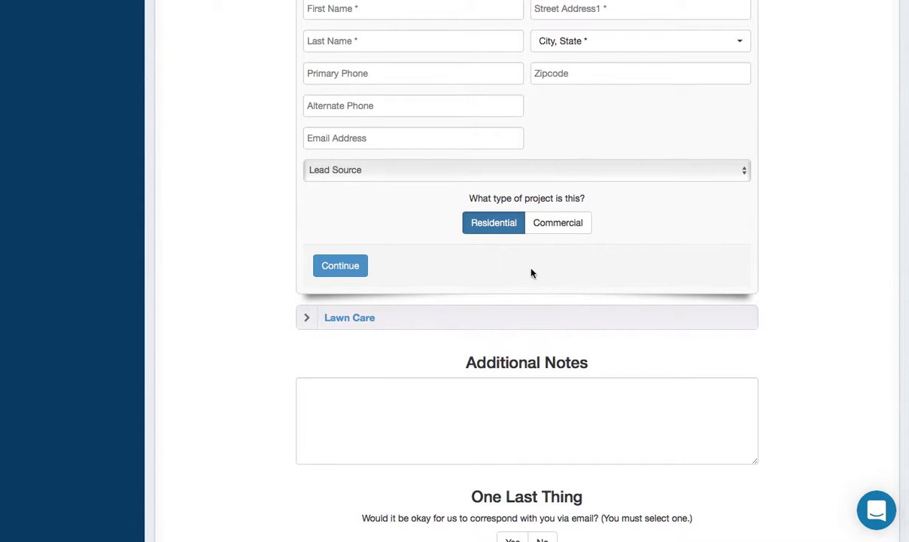
Step: Open the Form Builder settings and expand the General Data Collection section
{"action": "scroll", "coordinate": [529, 259], "scroll_direction": "up", "scroll_amount": 15}
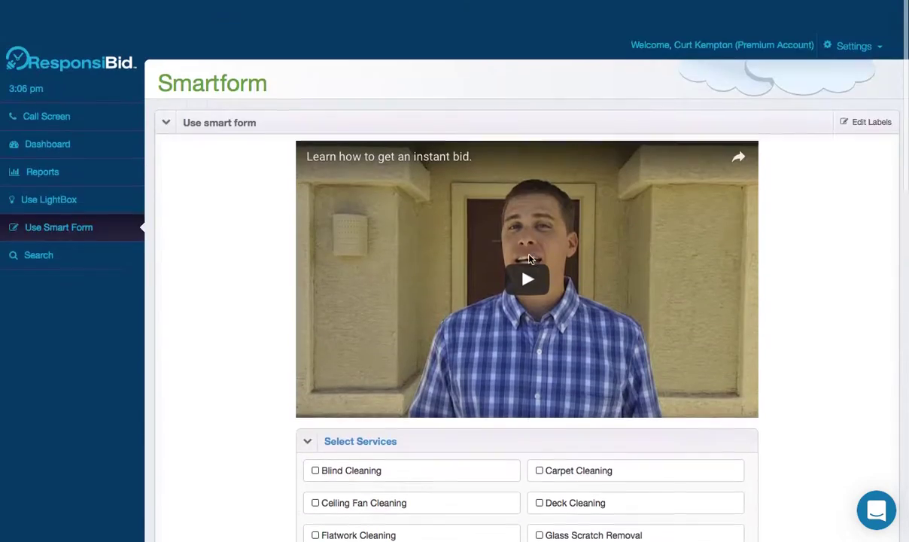
{"action": "left_click", "coordinate": [851, 13]}
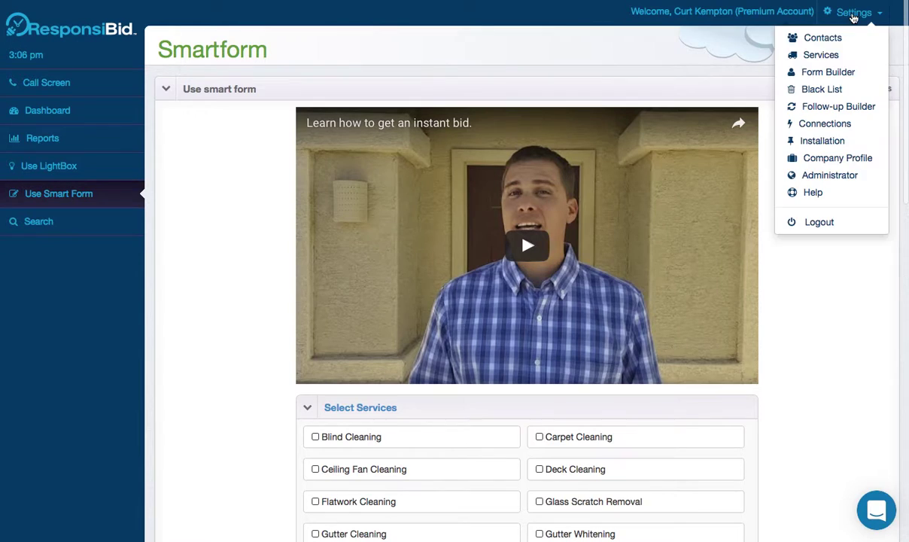
{"action": "left_click", "coordinate": [822, 73]}
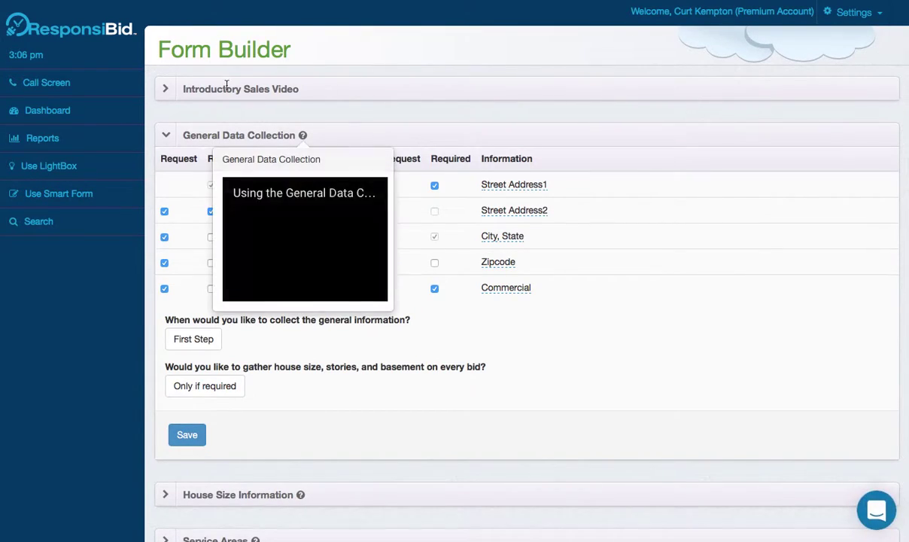
{"action": "left_click", "coordinate": [340, 134]}
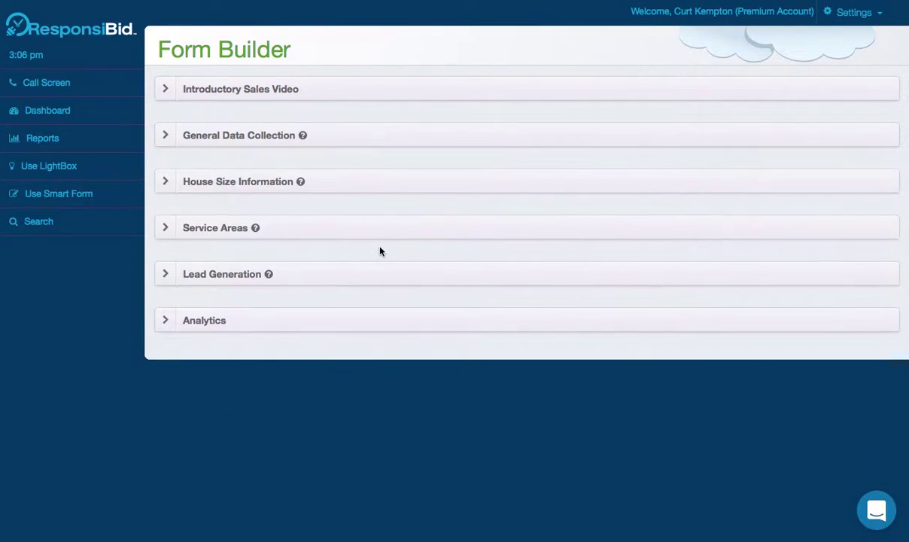
{"action": "left_click", "coordinate": [388, 137]}
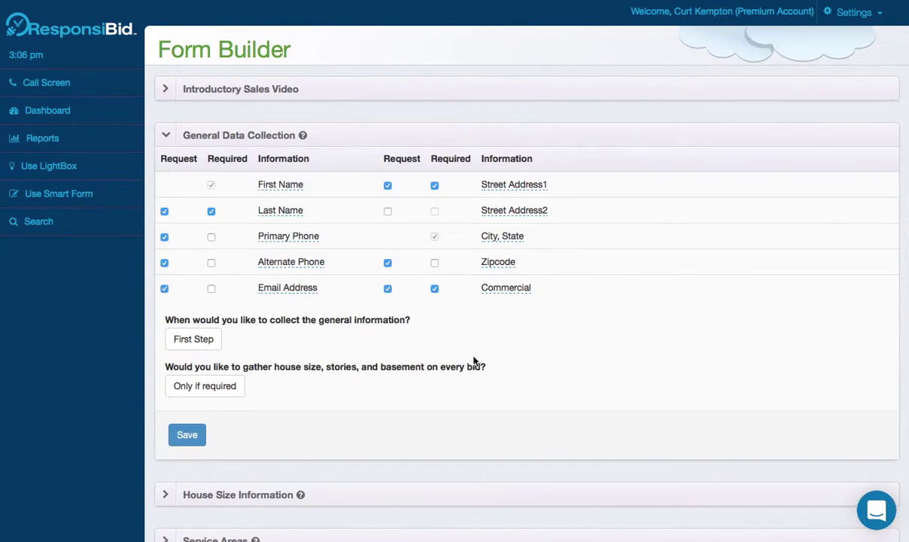
Step: Cycle the every-bid house size, stories, and basement setting through its options, ending on Only if required, and save it
{"action": "left_click", "coordinate": [202, 387]}
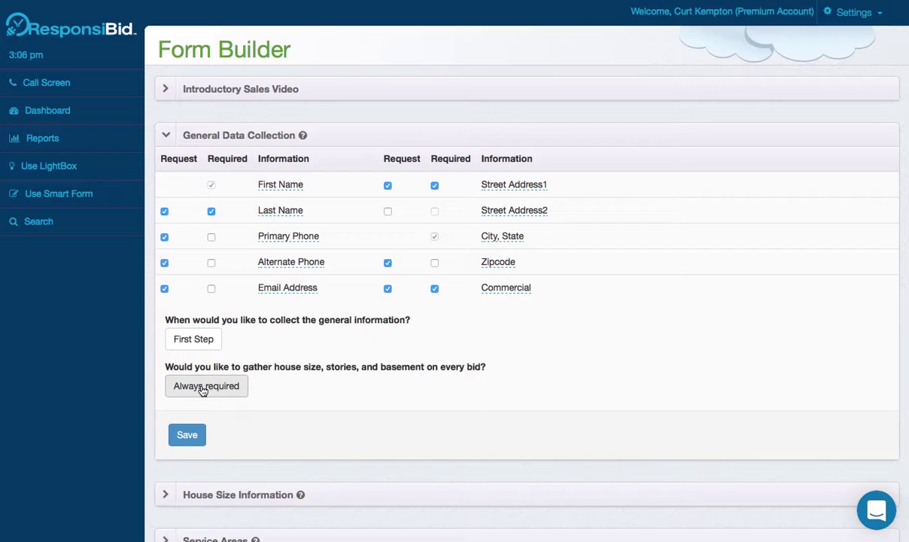
{"action": "left_click", "coordinate": [201, 387]}
{"action": "left_click", "coordinate": [215, 393]}
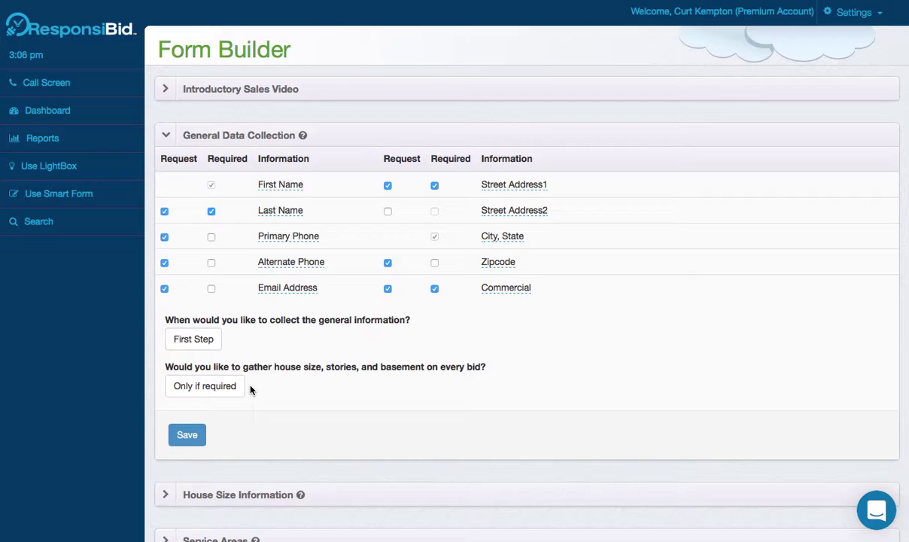
{"action": "left_click", "coordinate": [224, 386]}
{"action": "left_click", "coordinate": [228, 385]}
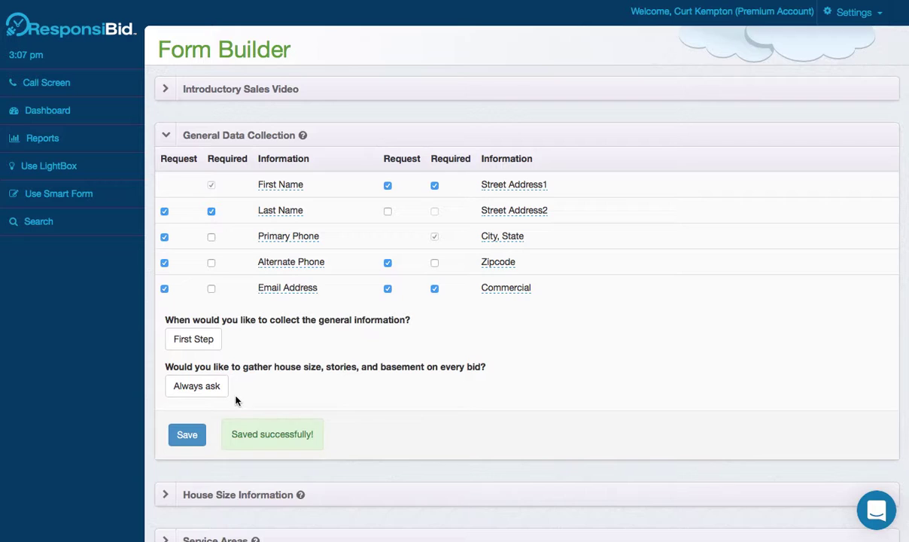
{"action": "left_click", "coordinate": [213, 385]}
{"action": "left_click", "coordinate": [179, 433]}
Step: Open the Roof Cleaning module for editing from the list of active services offered
{"action": "left_click", "coordinate": [855, 12]}
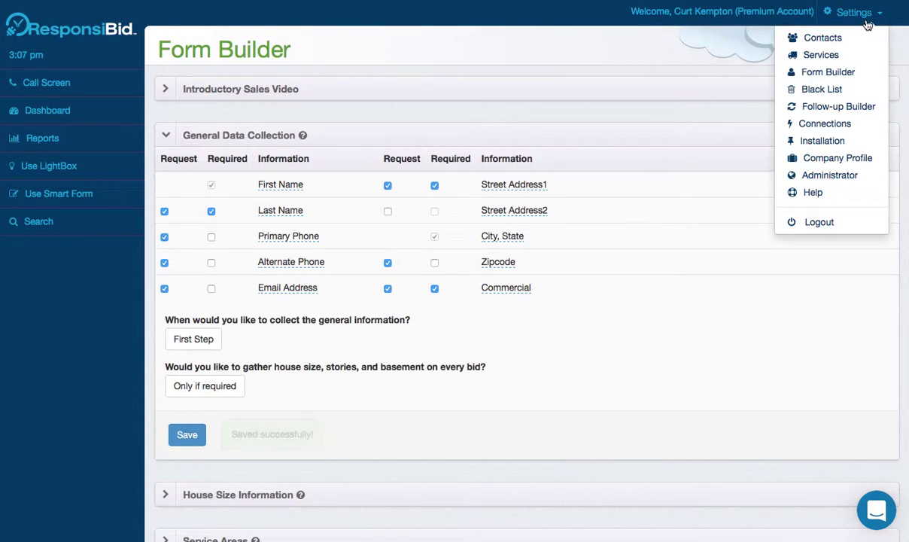
{"action": "left_click", "coordinate": [841, 53]}
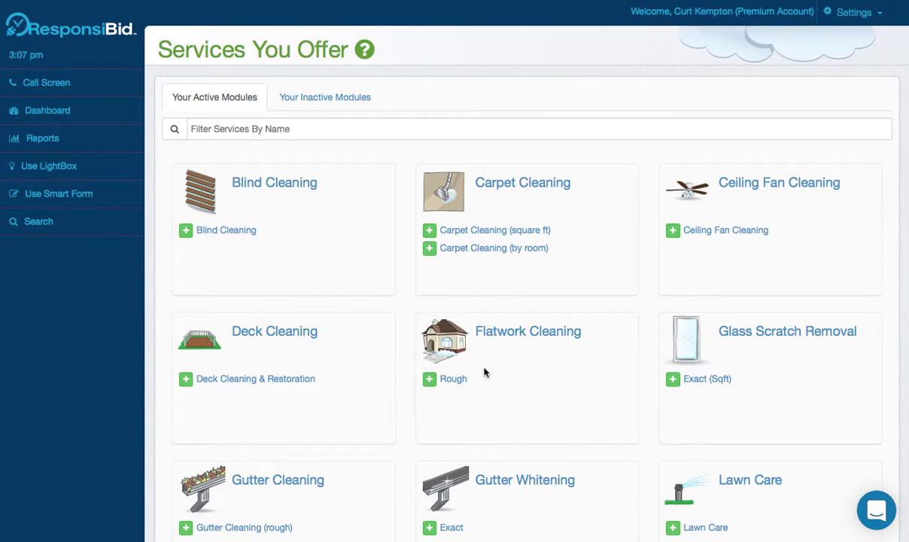
{"action": "scroll", "coordinate": [484, 372], "scroll_direction": "down", "scroll_amount": 5}
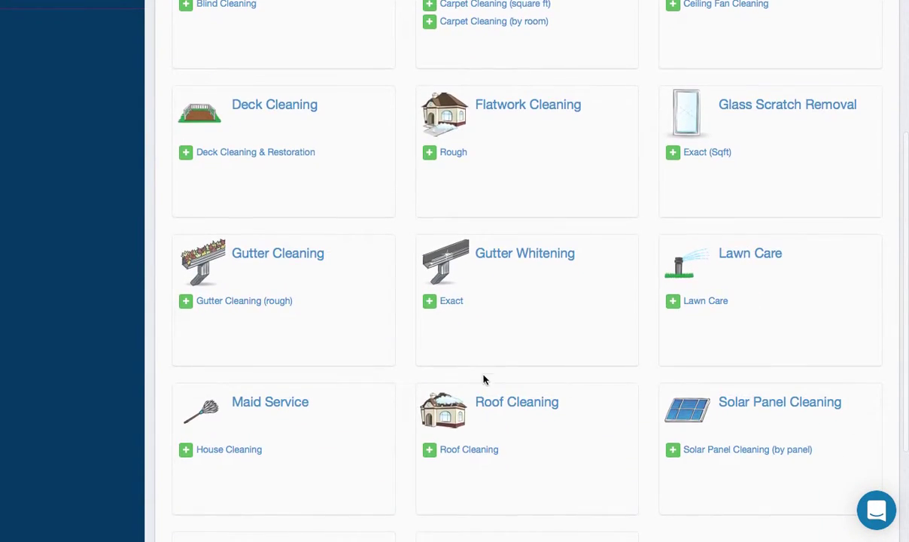
{"action": "left_click", "coordinate": [468, 455]}
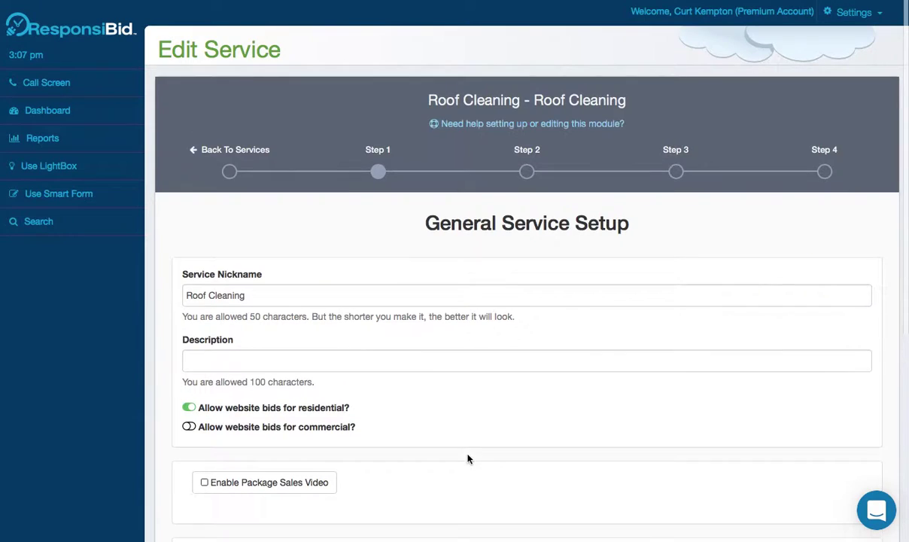
Step: Review the Step 2 specifications for Roof Cleaning, covering the Building Square Footage and Access Charges questions
{"action": "left_click", "coordinate": [527, 172]}
{"action": "scroll", "coordinate": [557, 260], "scroll_direction": "down", "scroll_amount": 3}
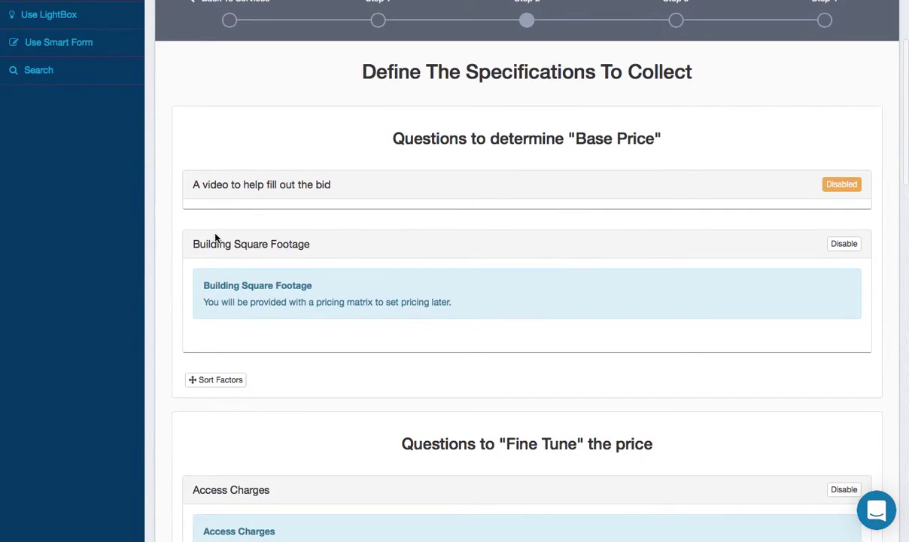
{"action": "scroll", "coordinate": [399, 339], "scroll_direction": "down", "scroll_amount": 3}
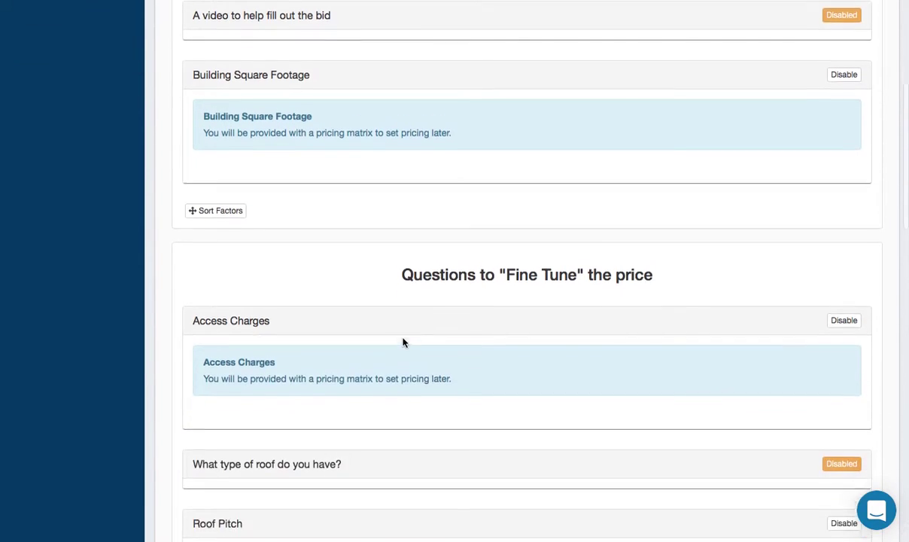
{"action": "scroll", "coordinate": [402, 342], "scroll_direction": "down", "scroll_amount": 2}
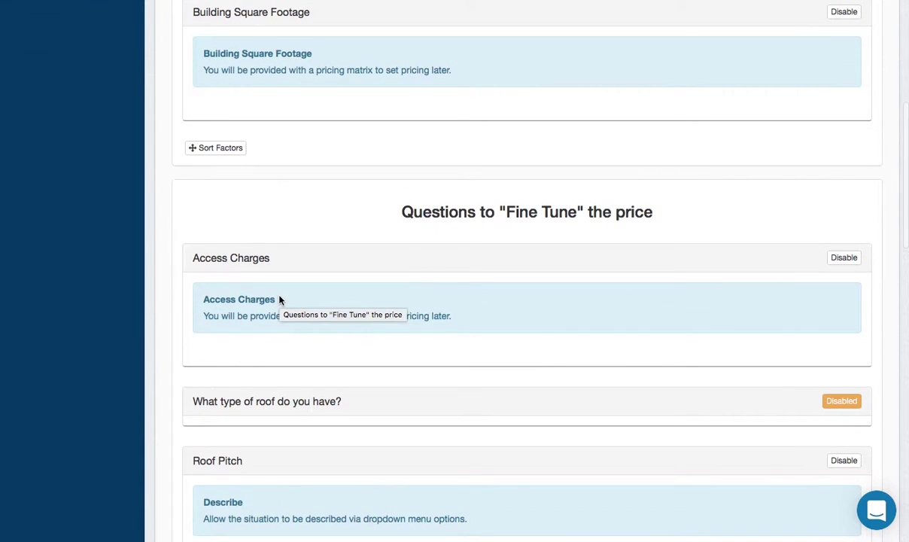
{"action": "scroll", "coordinate": [279, 300], "scroll_direction": "up", "scroll_amount": 7}
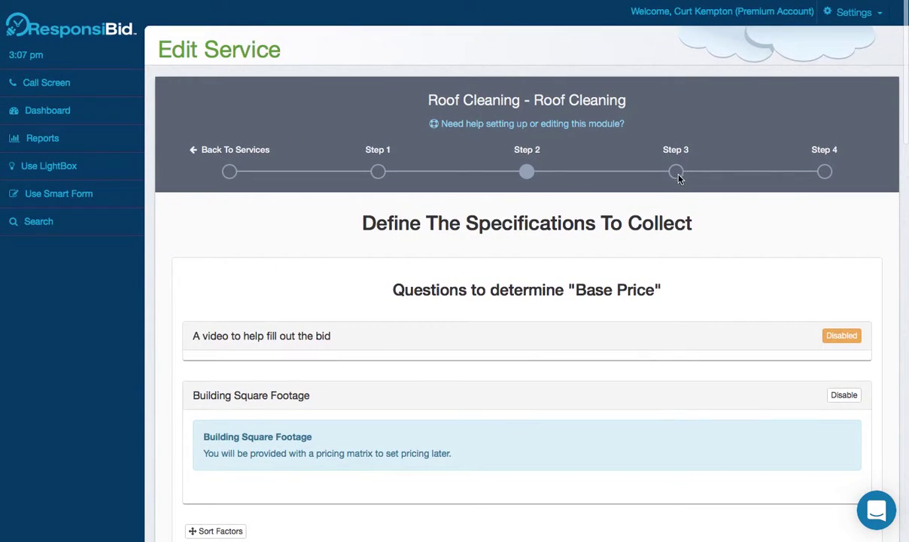
Step: Review the Step 3 base price matrix by building square footage for residential and commercial jobs
{"action": "left_click", "coordinate": [676, 173]}
{"action": "scroll", "coordinate": [647, 263], "scroll_direction": "down", "scroll_amount": 4}
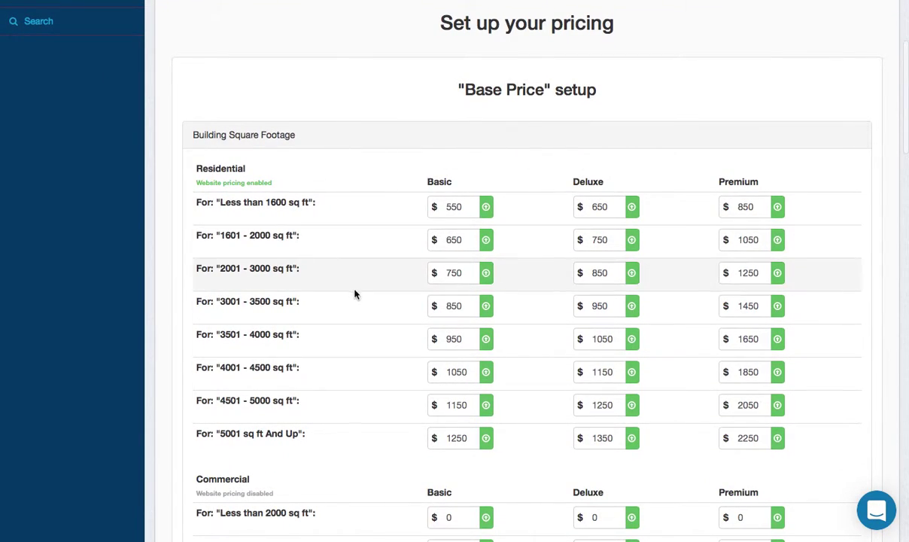
{"action": "scroll", "coordinate": [319, 218], "scroll_direction": "down", "scroll_amount": 2}
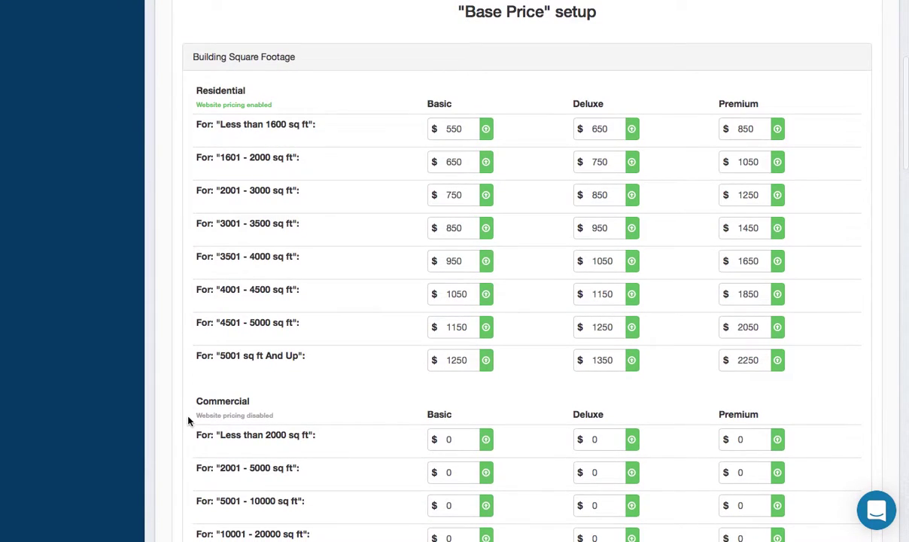
{"action": "scroll", "coordinate": [295, 435], "scroll_direction": "down", "scroll_amount": 4}
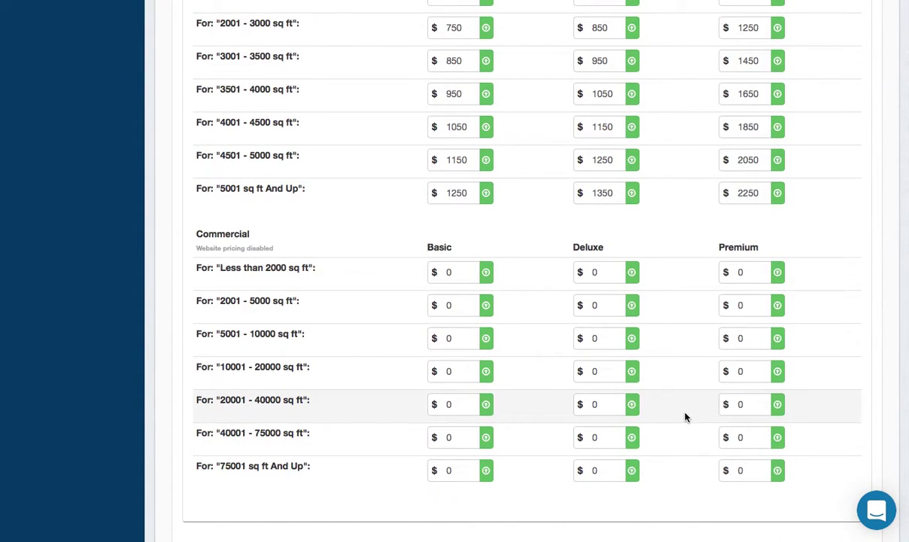
Step: In Access Charges, set the residential basement charge for homes under 1600 sq ft to 0% for Basic and Deluxe
{"action": "scroll", "coordinate": [684, 417], "scroll_direction": "down", "scroll_amount": 7}
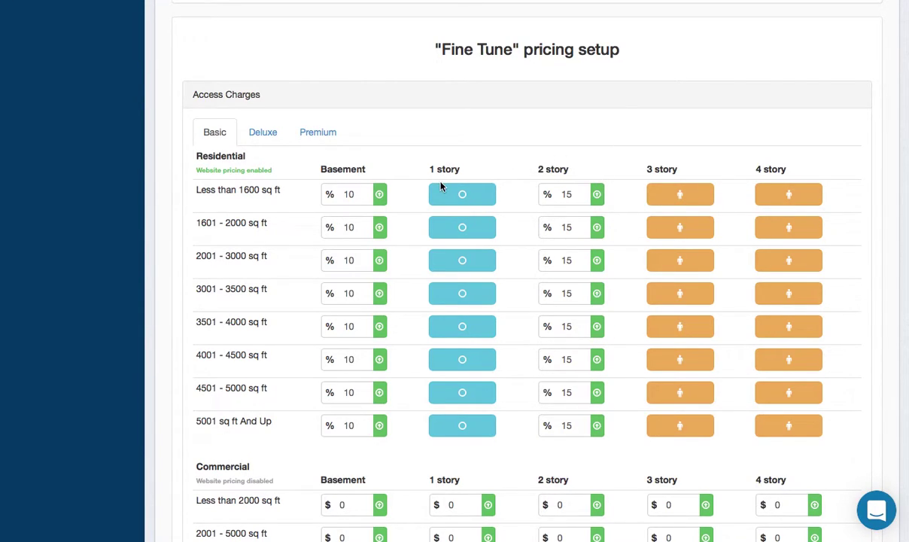
{"action": "double_click", "coordinate": [358, 195]}
{"action": "type", "text": "0"}
{"action": "left_click", "coordinate": [268, 136]}
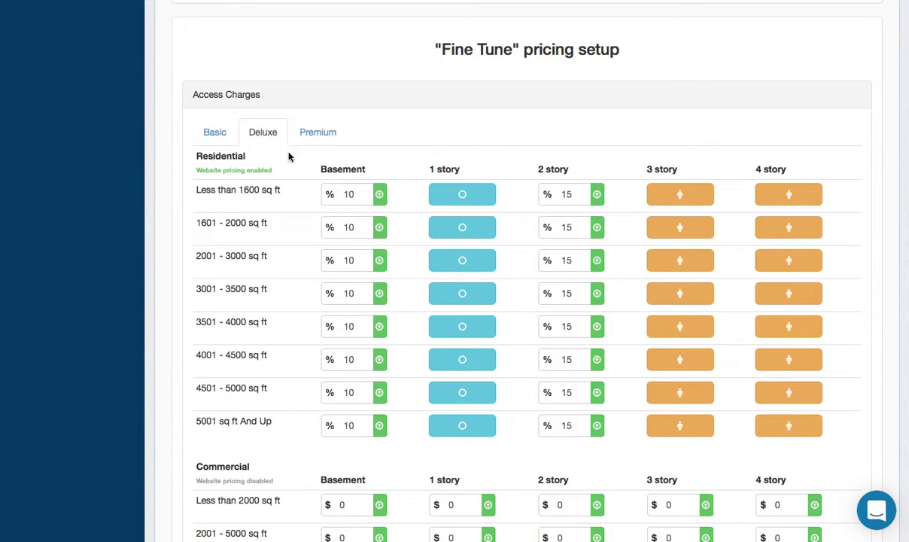
{"action": "double_click", "coordinate": [350, 194]}
{"action": "type", "text": "0"}
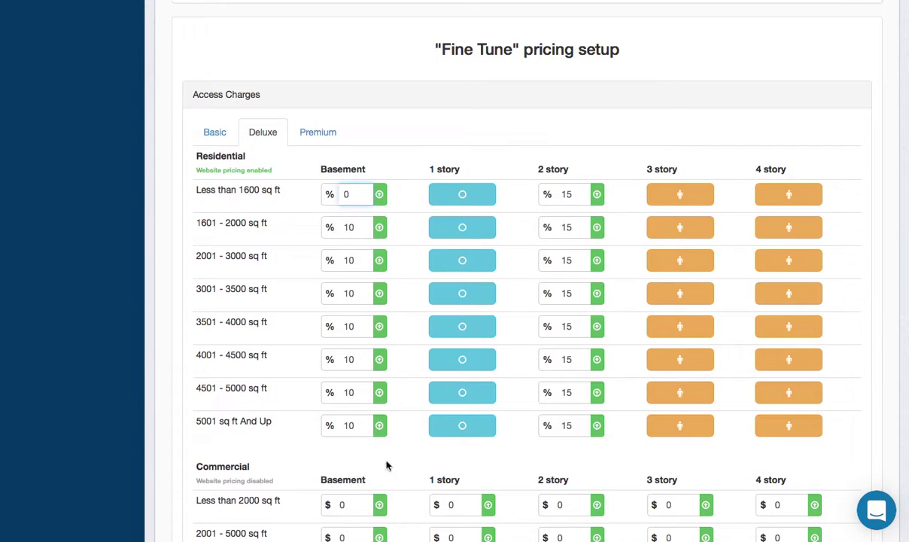
Step: Set the Premium residential basement charge for homes under 1600 sq ft to 0% and switch that cell to the blue circle option
{"action": "left_click", "coordinate": [313, 134]}
{"action": "double_click", "coordinate": [350, 194]}
{"action": "type", "text": "0"}
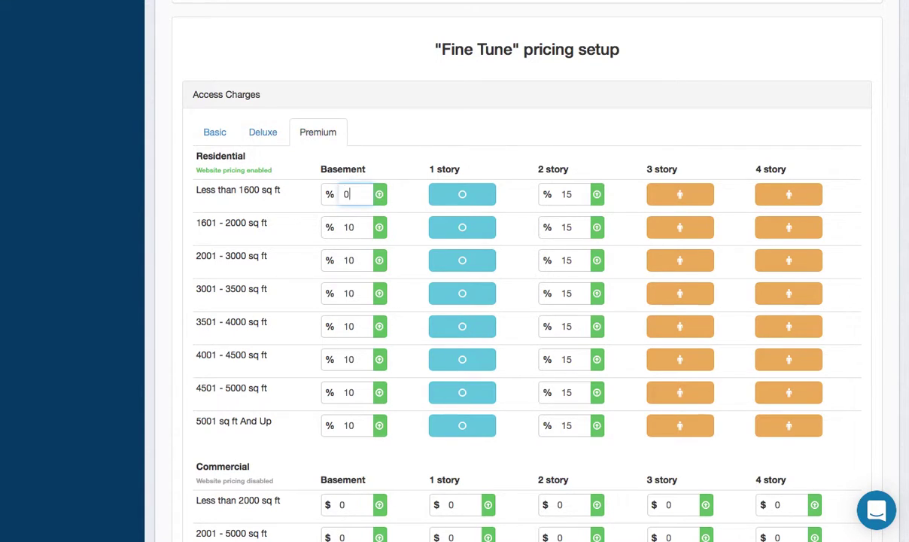
{"action": "left_click", "coordinate": [379, 195]}
{"action": "left_click", "coordinate": [406, 252]}
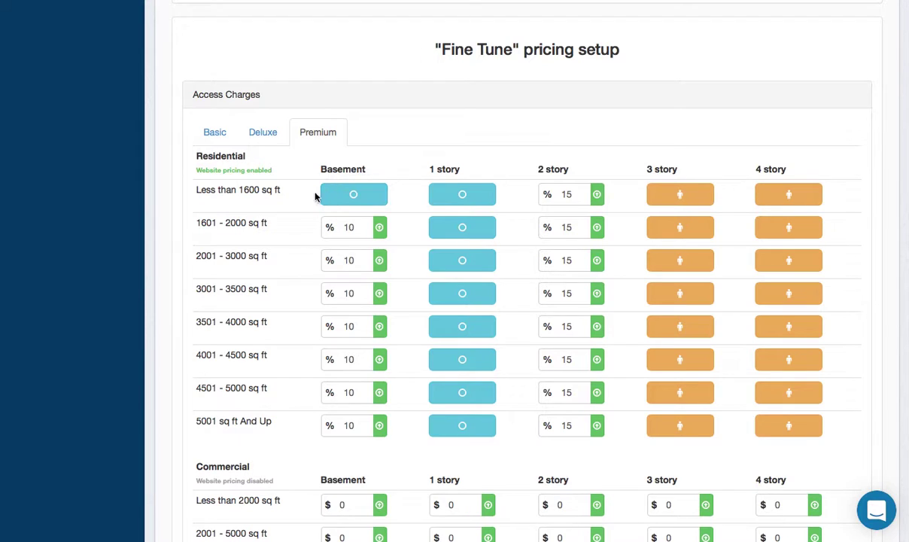
Step: In the Step 2 specifications for Roof Cleaning, disable the Access Charges fine-tune question and enable it again
{"action": "scroll", "coordinate": [356, 219], "scroll_direction": "up", "scroll_amount": 15}
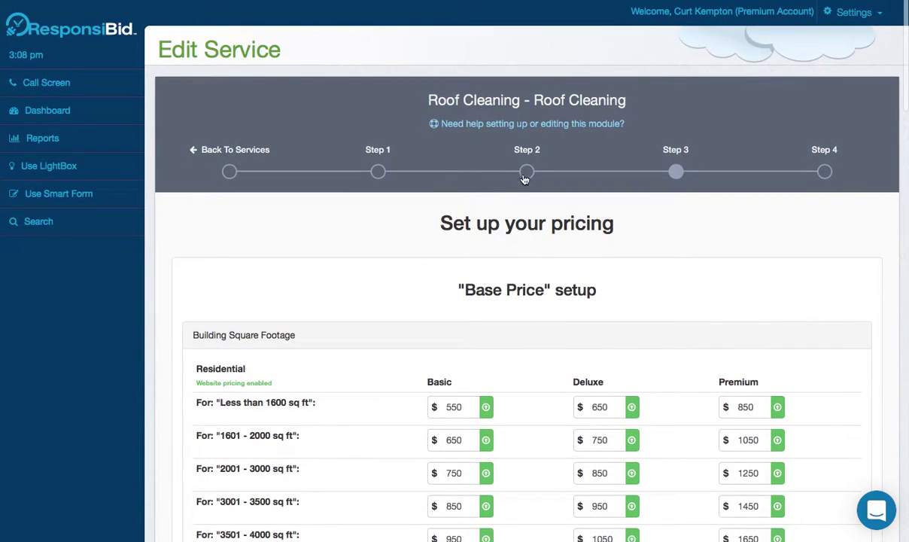
{"action": "left_click", "coordinate": [526, 176]}
{"action": "scroll", "coordinate": [532, 227], "scroll_direction": "down", "scroll_amount": 8}
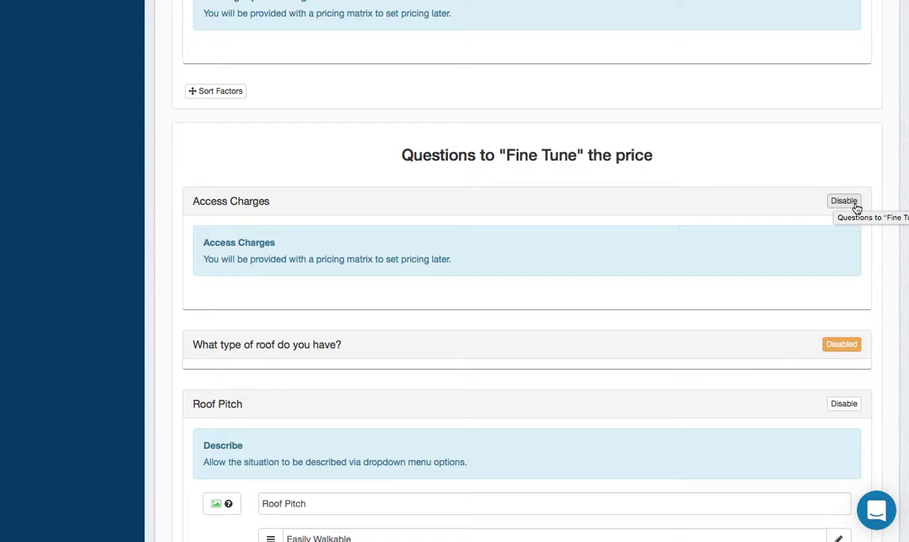
{"action": "left_click", "coordinate": [854, 205]}
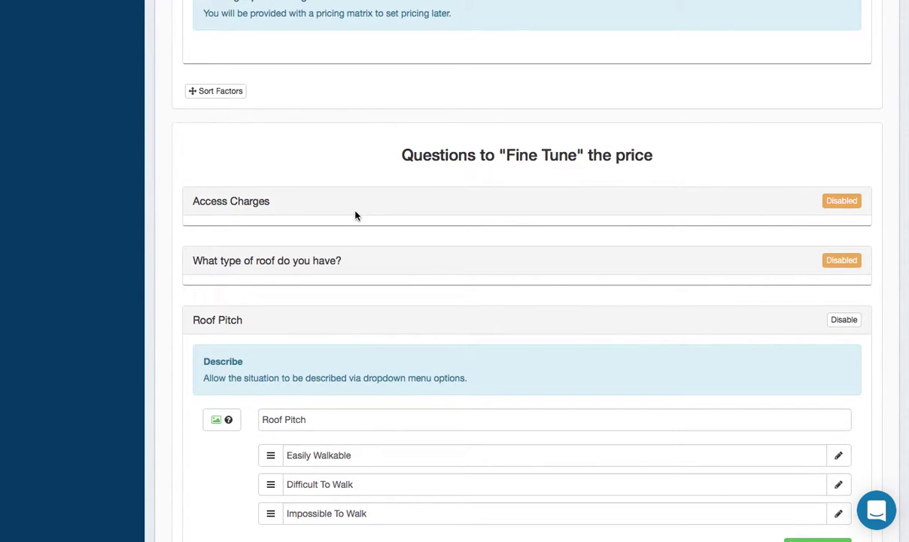
{"action": "scroll", "coordinate": [434, 211], "scroll_direction": "up", "scroll_amount": 1}
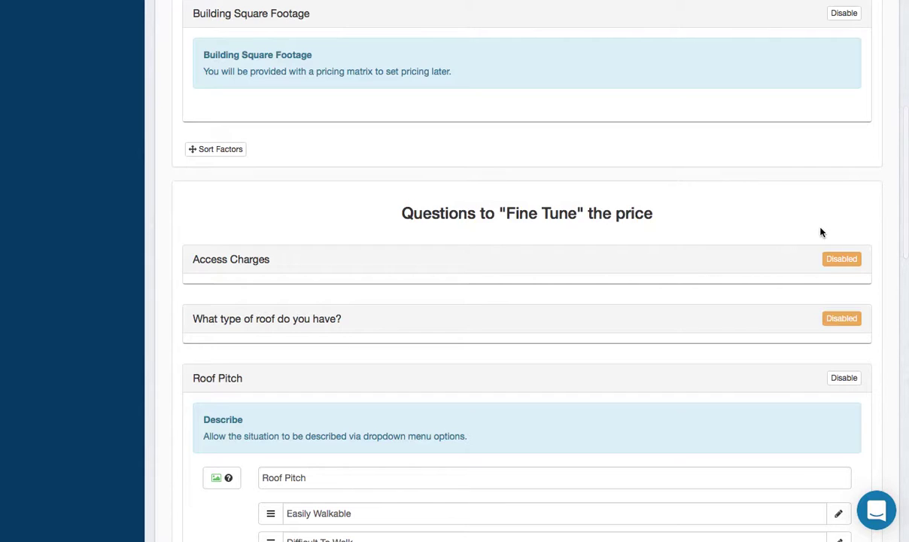
{"action": "left_click", "coordinate": [849, 258]}
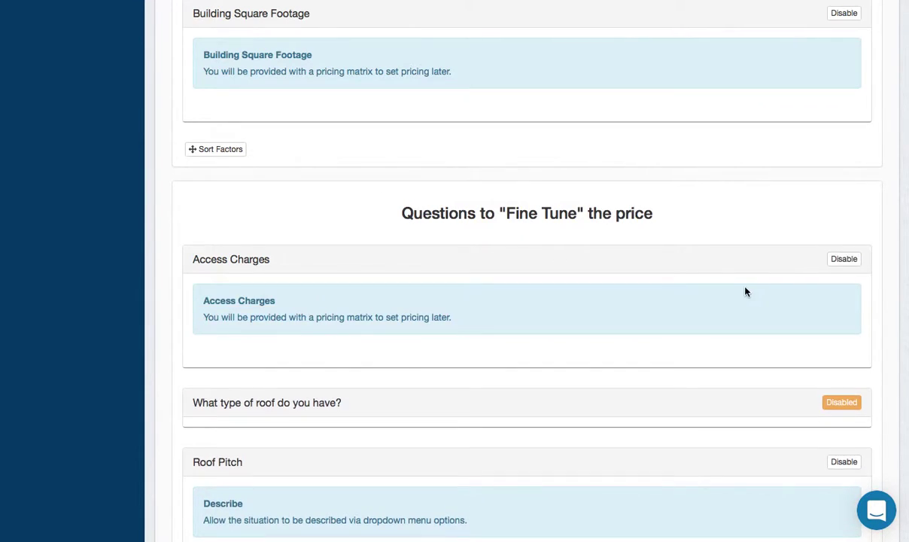
Step: Review the Step 3 Access Charges matrix for the Premium package, covering residential and commercial charges by square footage and stories
{"action": "scroll", "coordinate": [684, 157], "scroll_direction": "up", "scroll_amount": 1}
{"action": "scroll", "coordinate": [655, 155], "scroll_direction": "up", "scroll_amount": 5}
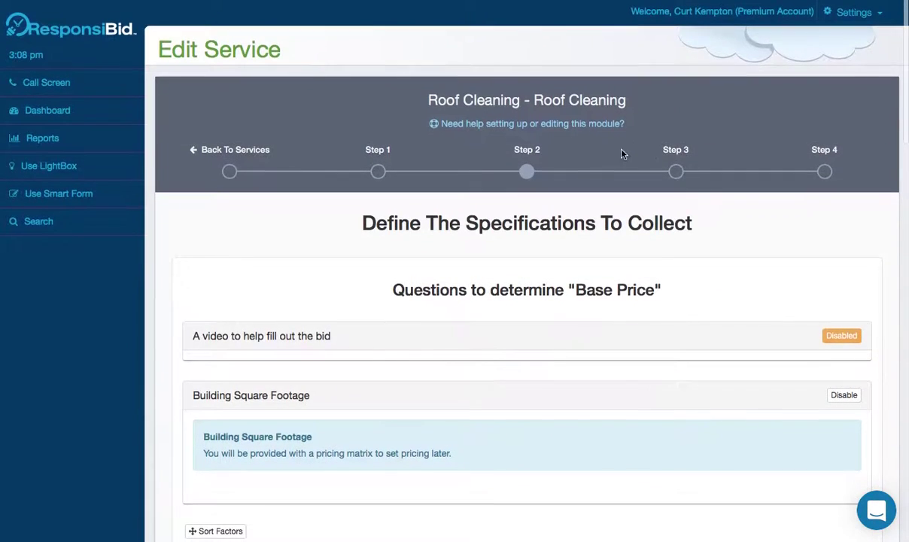
{"action": "left_click", "coordinate": [677, 172]}
{"action": "scroll", "coordinate": [645, 270], "scroll_direction": "down", "scroll_amount": 7}
{"action": "scroll", "coordinate": [645, 267], "scroll_direction": "down", "scroll_amount": 8}
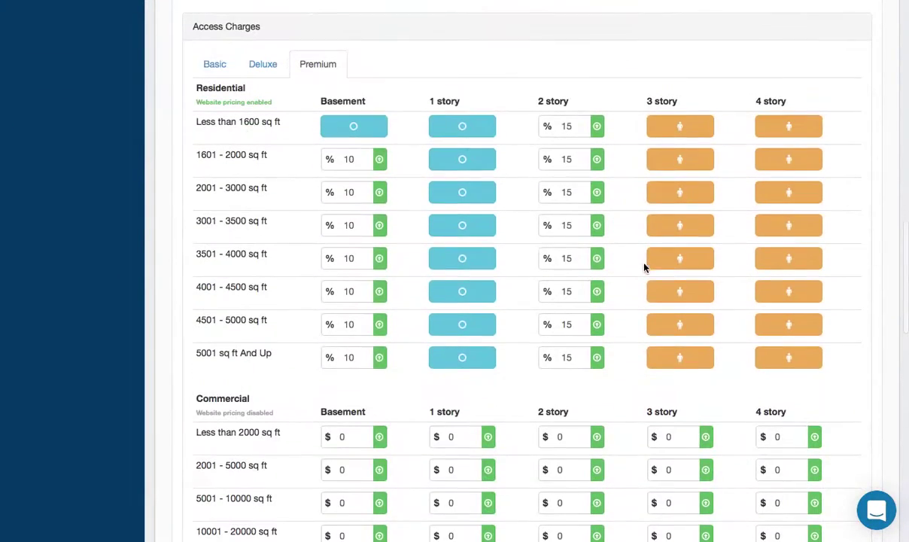
{"action": "scroll", "coordinate": [344, 175], "scroll_direction": "down", "scroll_amount": 2}
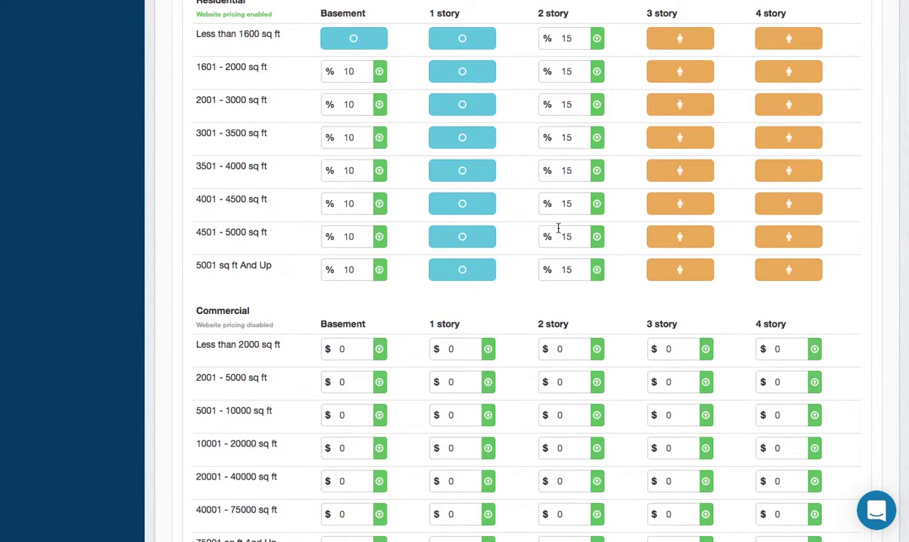
{"action": "scroll", "coordinate": [559, 228], "scroll_direction": "up", "scroll_amount": 10}
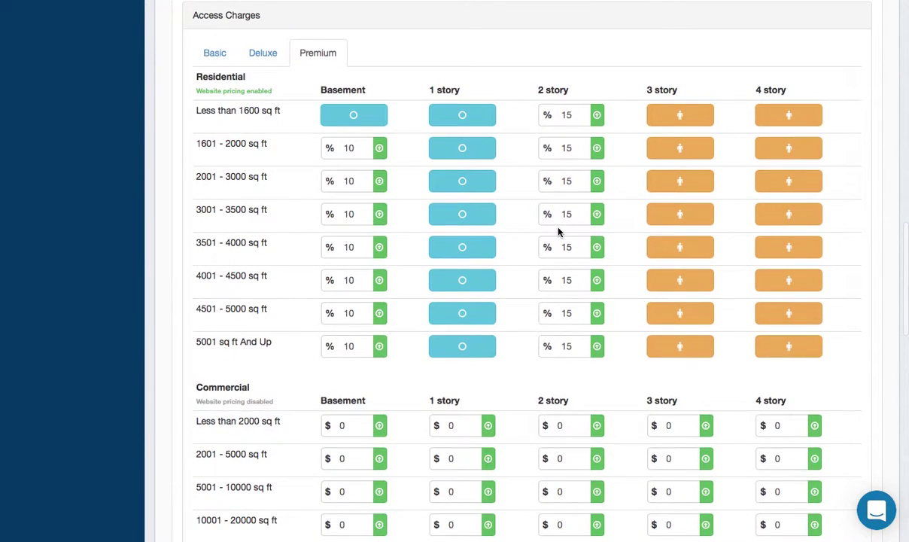
{"action": "scroll", "coordinate": [558, 232], "scroll_direction": "up", "scroll_amount": 4}
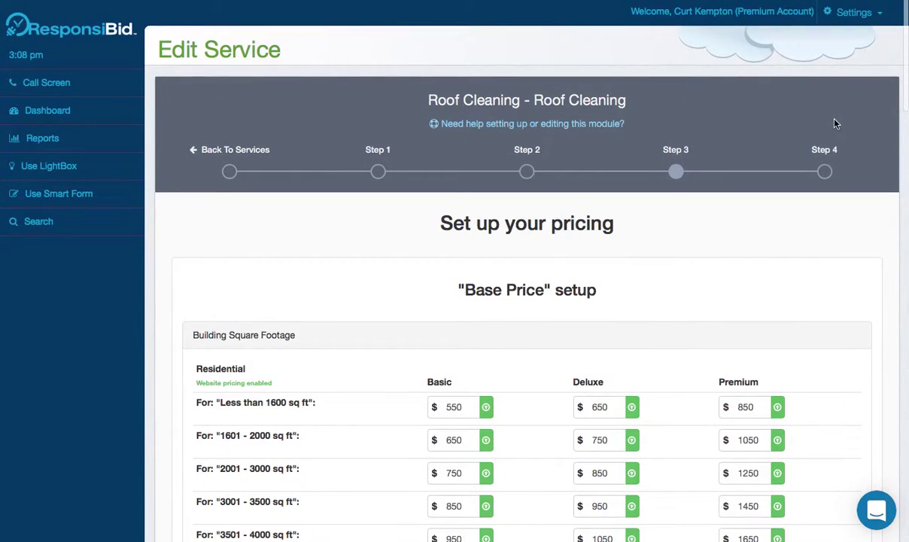